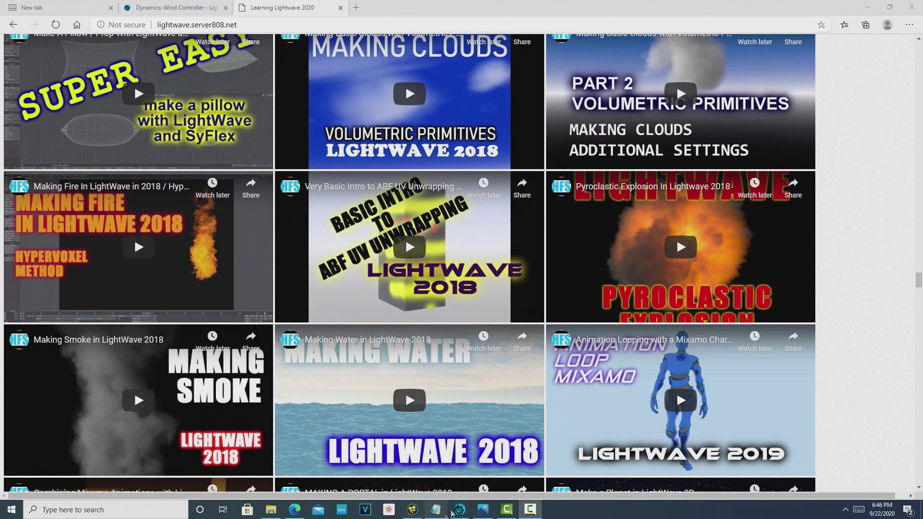
Step: Bring the LightWave Layout window with the fireball5.lws scene to the front
click(452, 512)
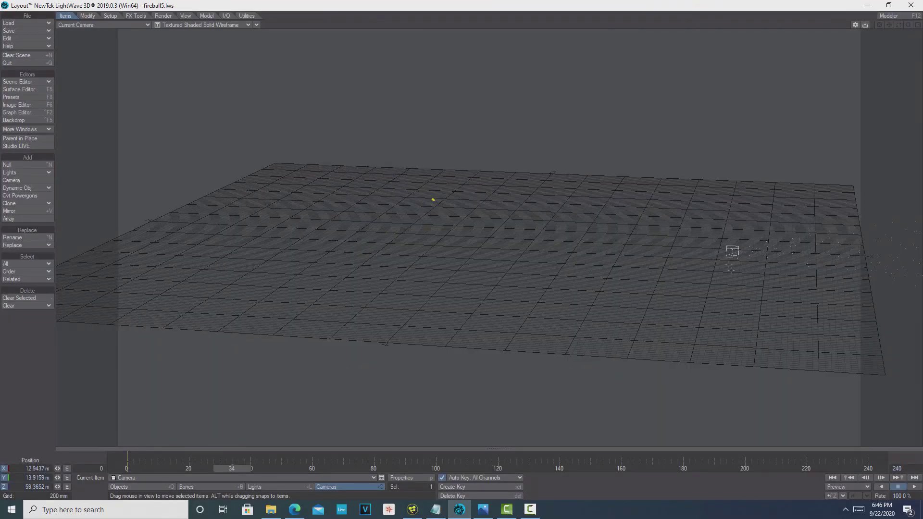
Step: Inspect the Emitter's FX Emitter Motion settings (Velocity 138.5%, X 9.67 m), then play the particles
click(406, 478)
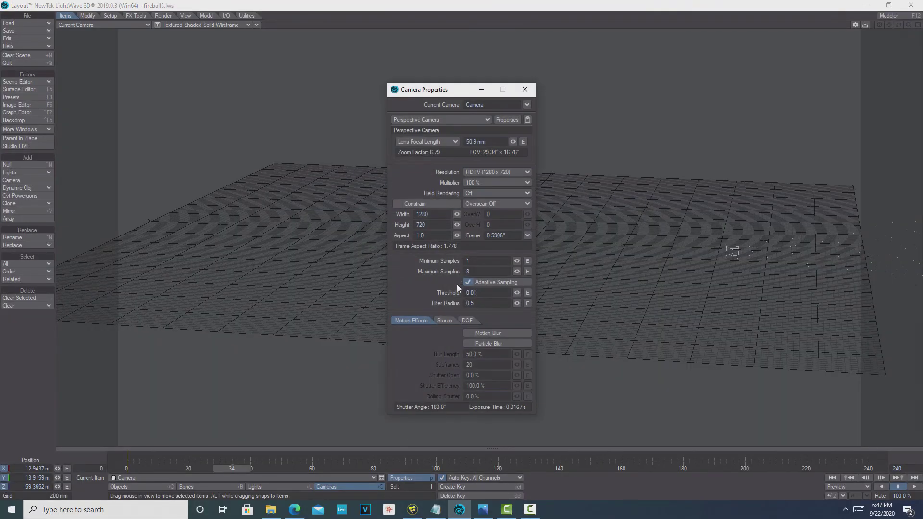
click(140, 487)
click(406, 478)
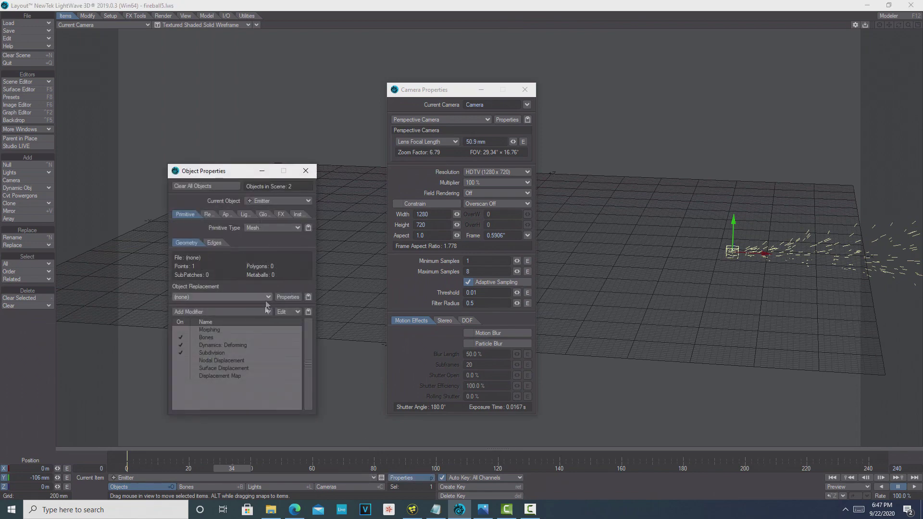
click(280, 215)
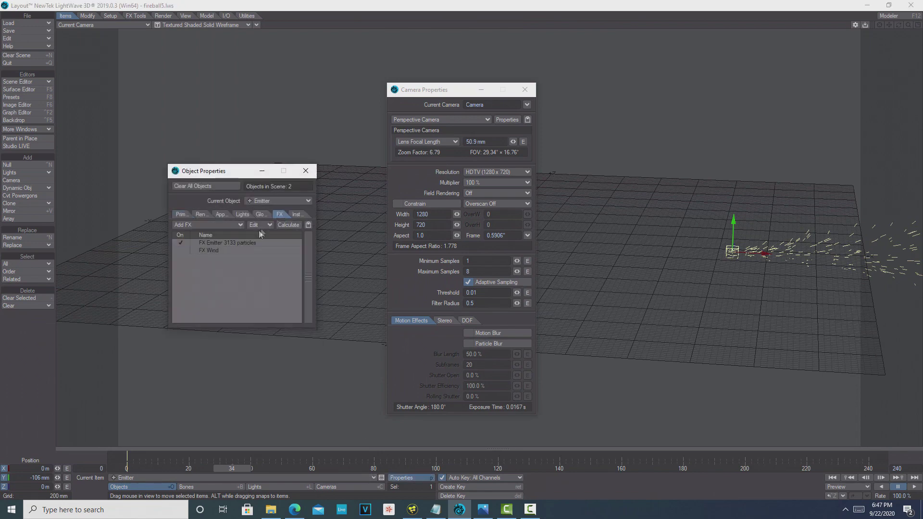
click(223, 243)
click(228, 341)
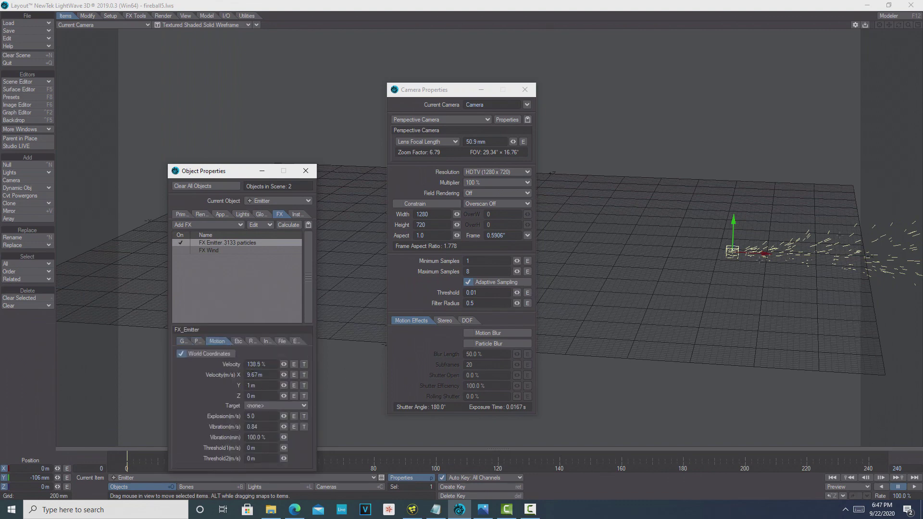
click(524, 89)
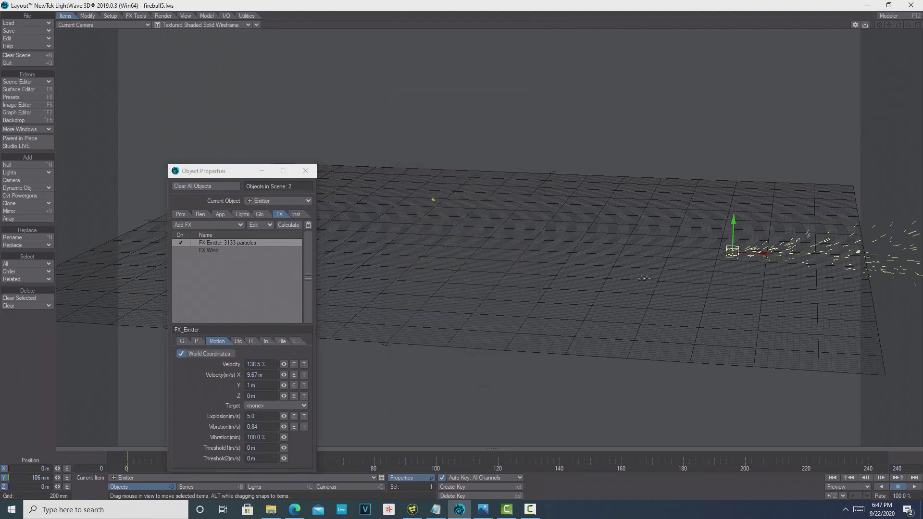
click(915, 487)
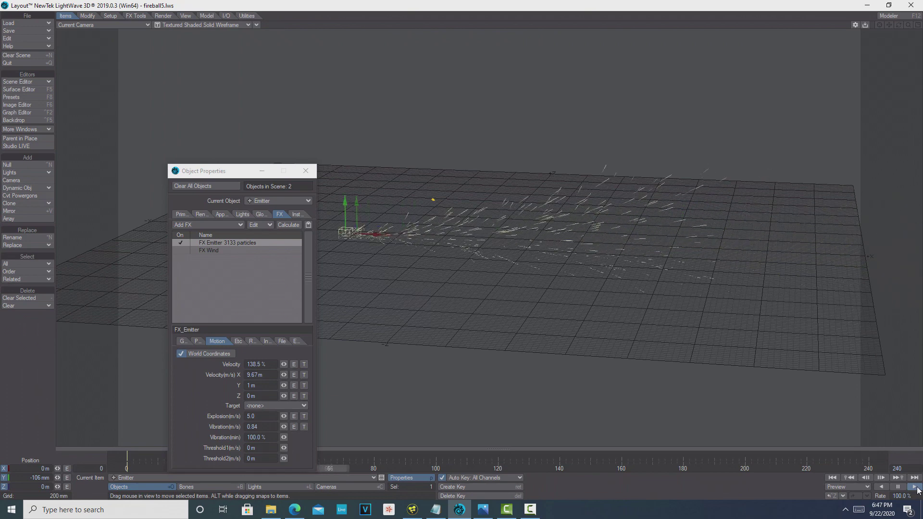
Step: Replay the particles from frame 0, stop at frame 61, and reopen the Emitter's effects list
click(261, 171)
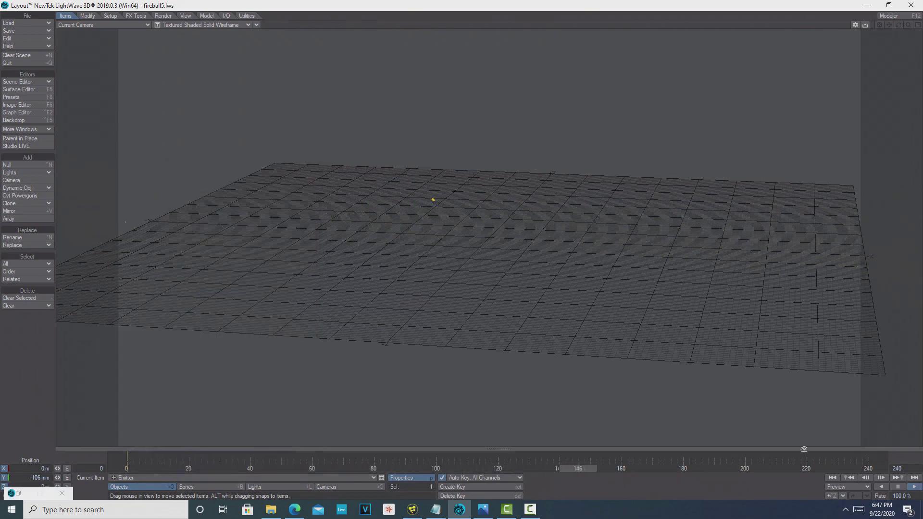
click(897, 486)
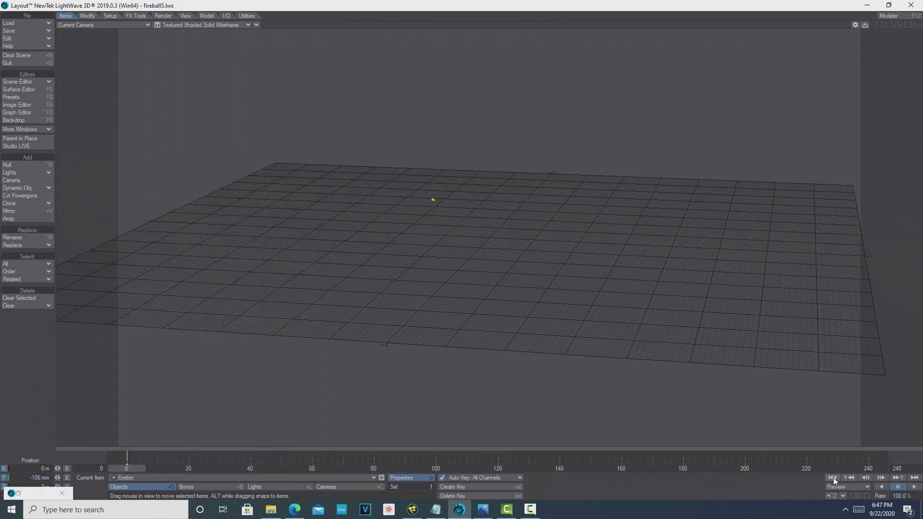
click(915, 487)
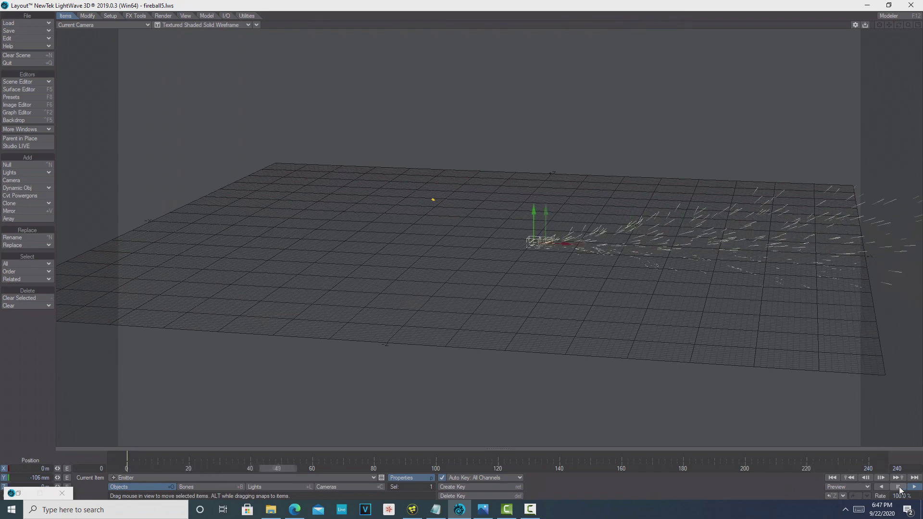
click(899, 487)
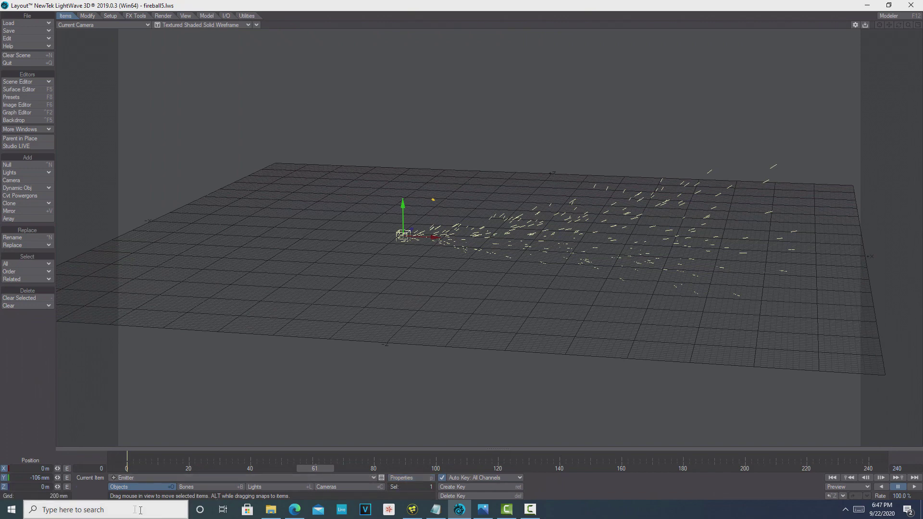
click(408, 477)
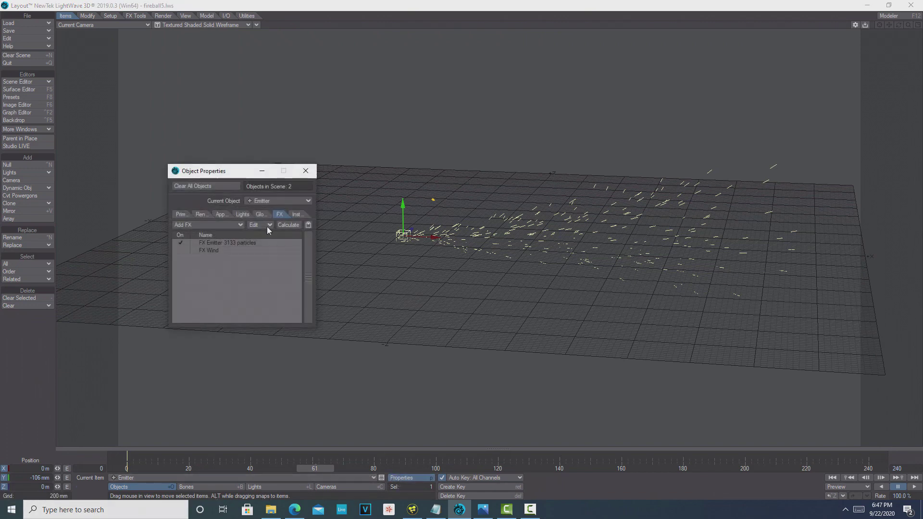
Step: Review the FX Emitter's Motion, Generator, Particle and Etc (gravity) settings
click(223, 244)
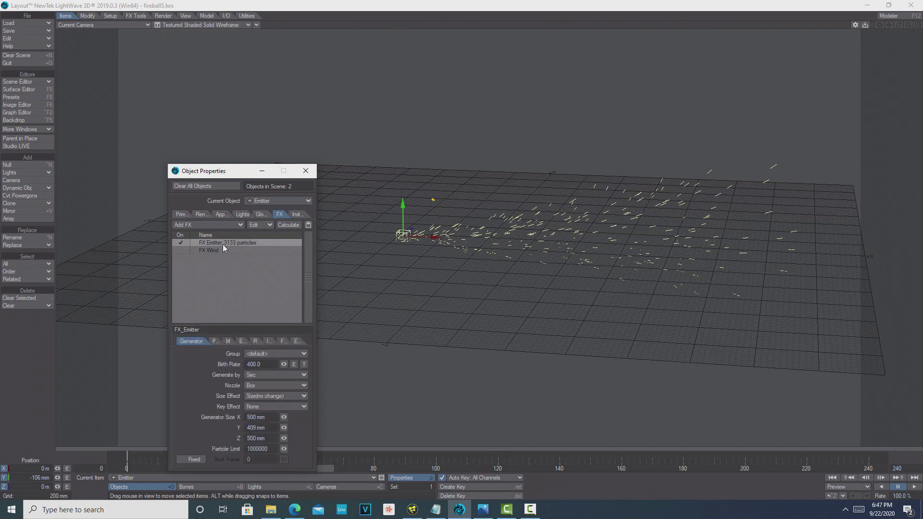
click(228, 341)
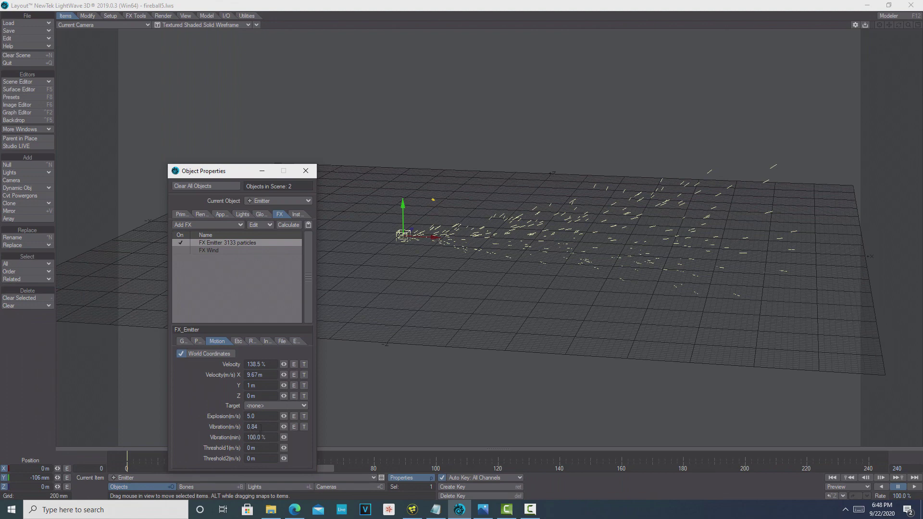
click(182, 342)
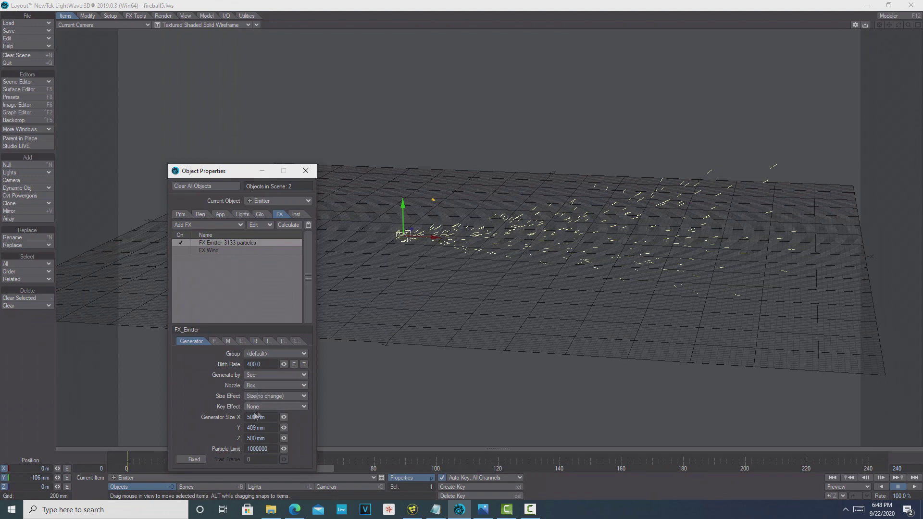
click(214, 341)
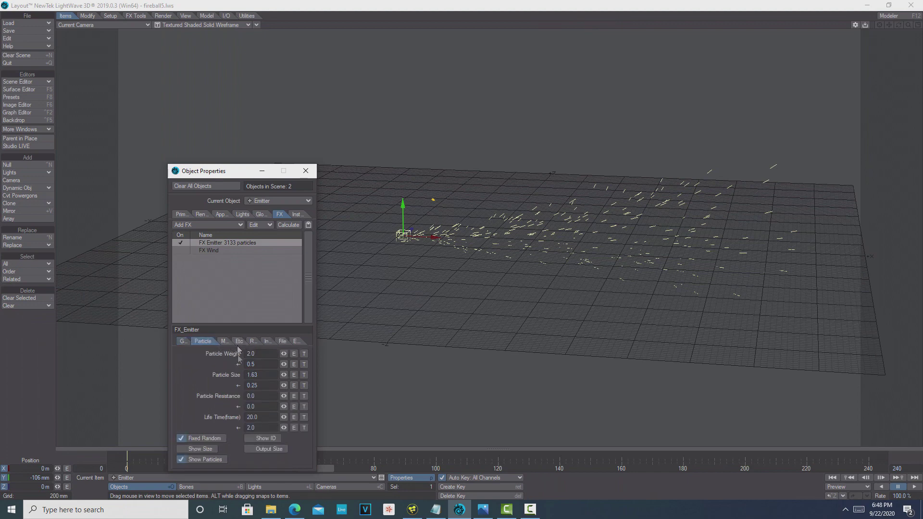
click(228, 342)
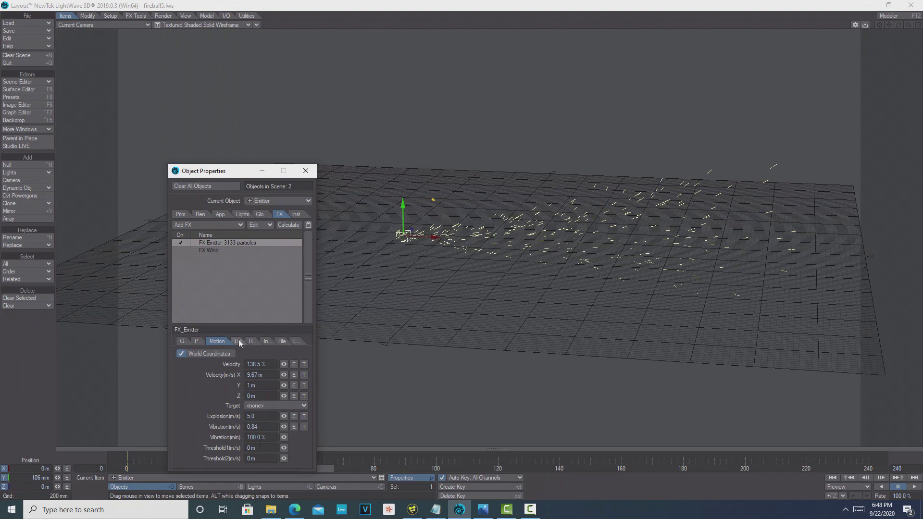
click(238, 342)
Step: Replay the particle animation from the first frame, then return to the Edge tutorial page
click(912, 495)
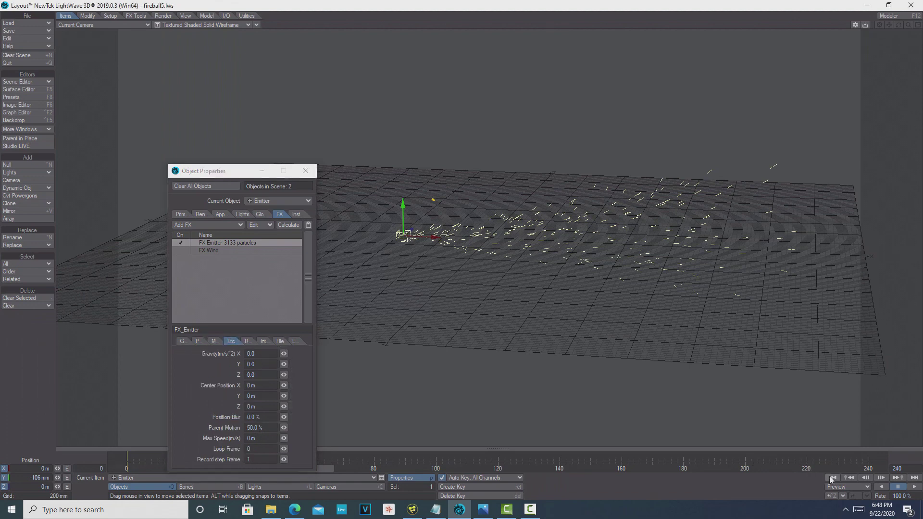
click(914, 486)
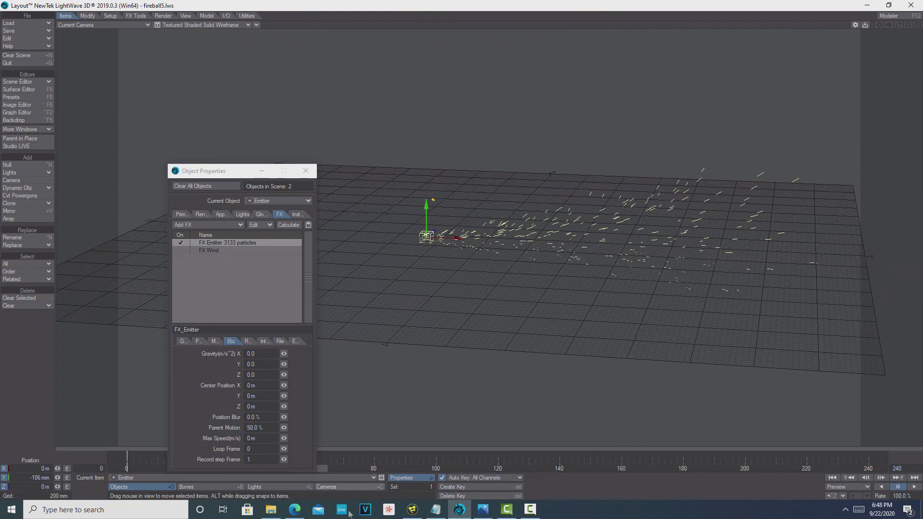
click(295, 509)
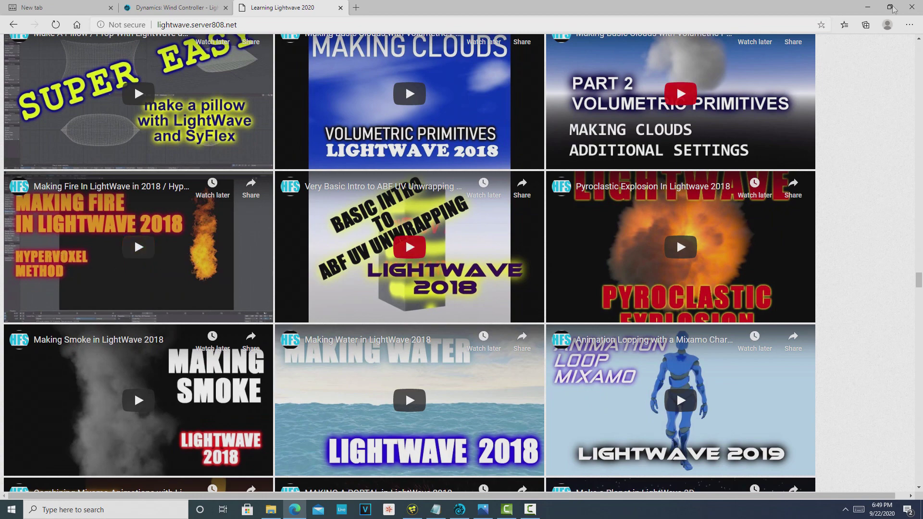
click(867, 9)
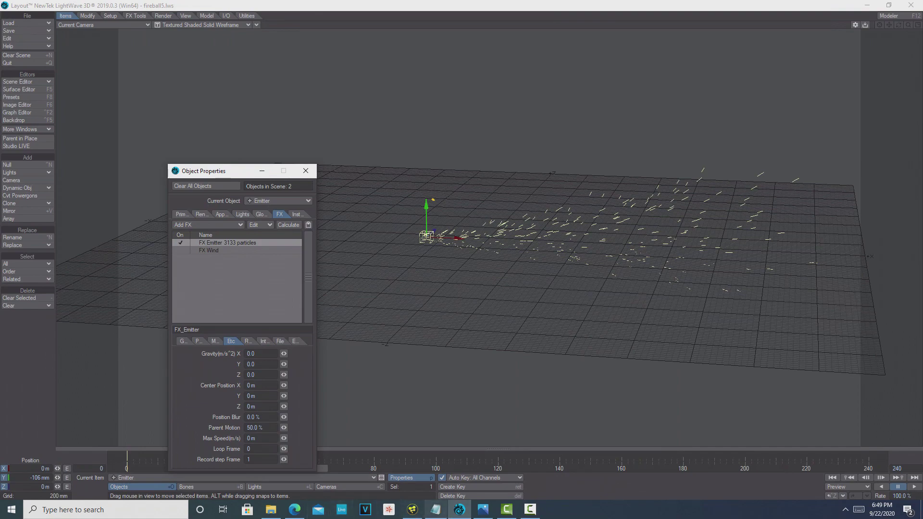
Step: View the pixel_fire.jpg reference in Photos, then move on to freball.mp4
click(483, 511)
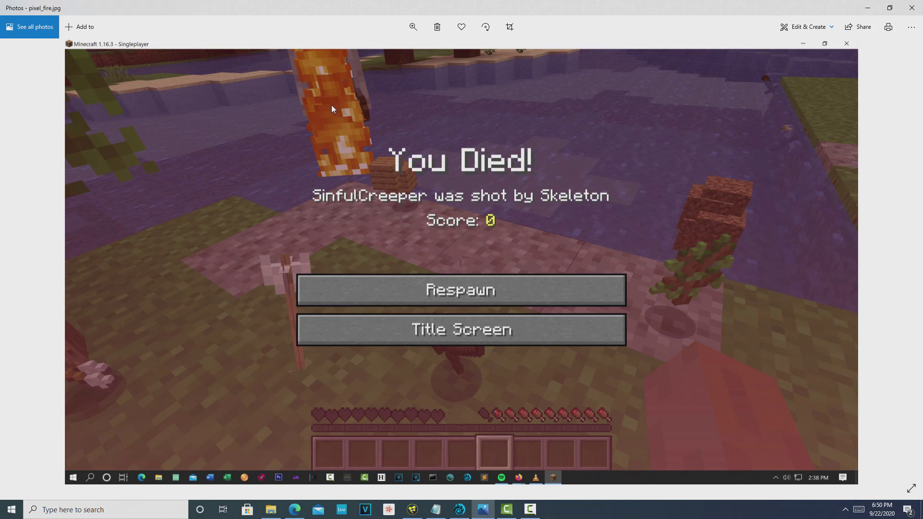
key(Right)
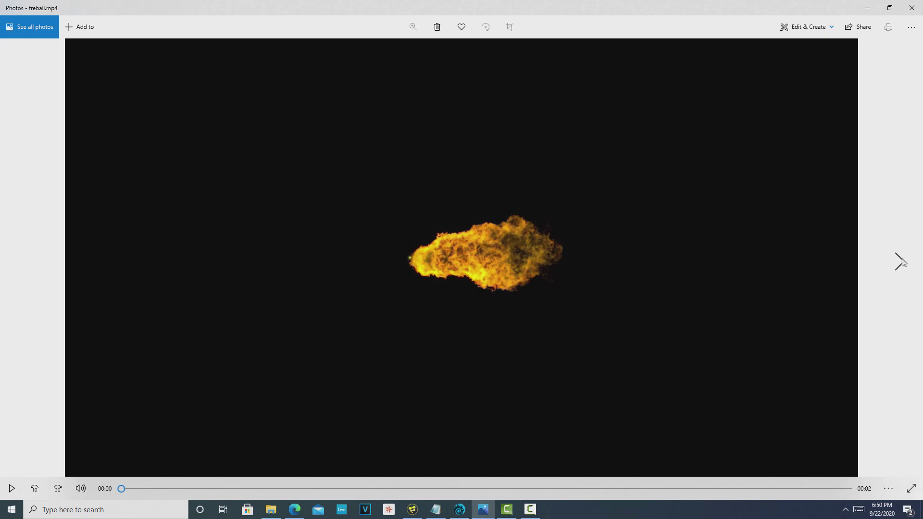
Step: Browse the fireball videos and renders up to fireball4.png, then return to LightWave Layout
click(900, 262)
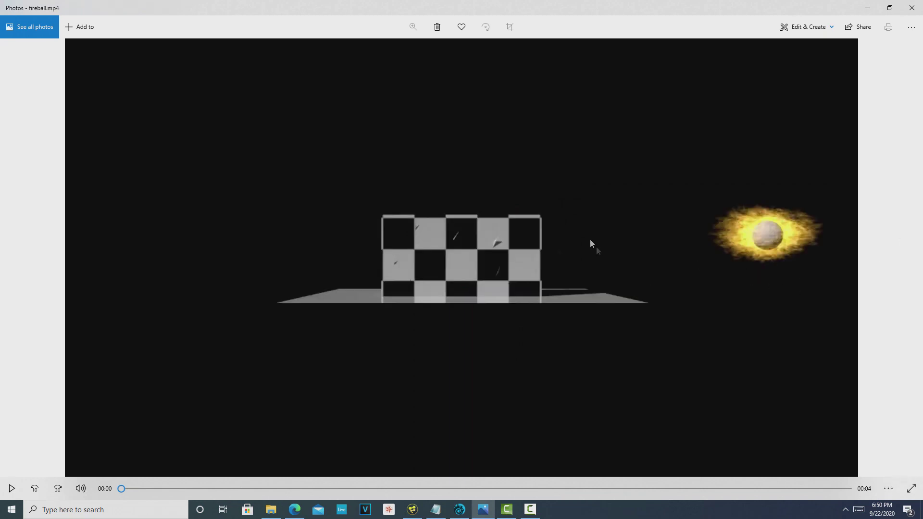
mouse_move(902, 266)
click(900, 263)
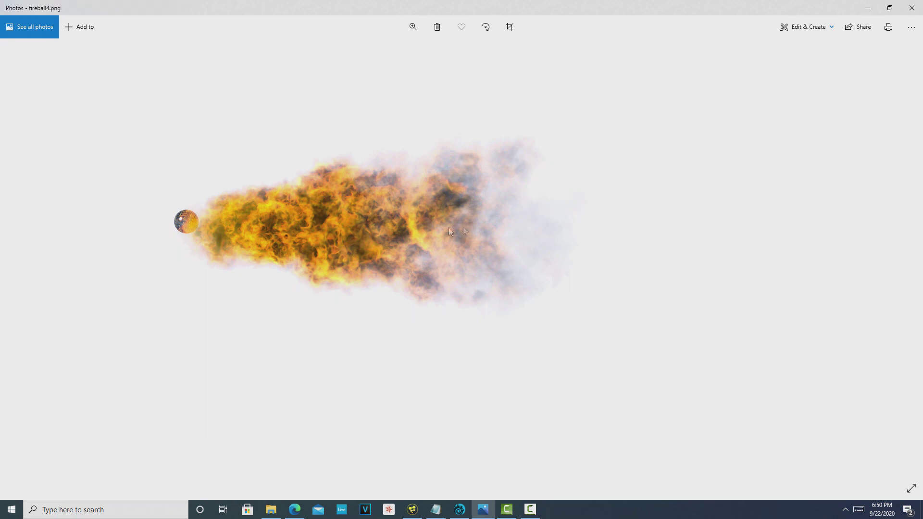
click(24, 262)
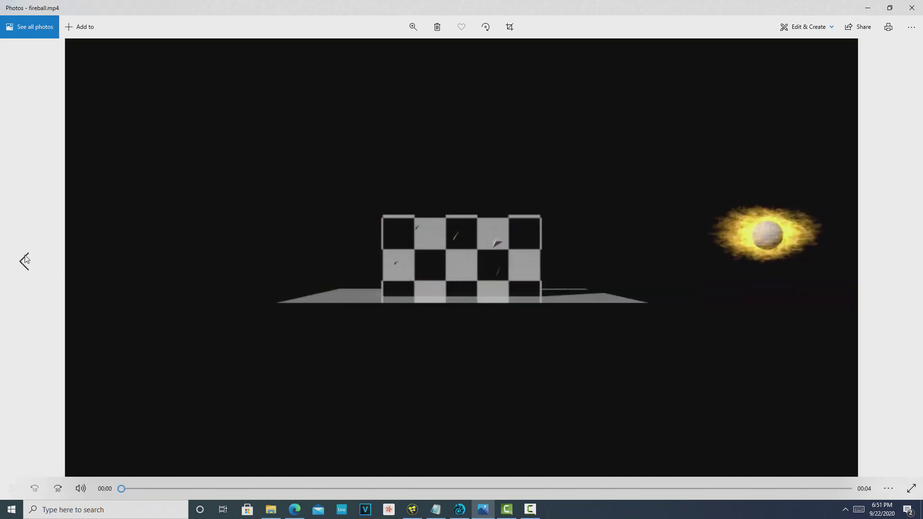
click(13, 273)
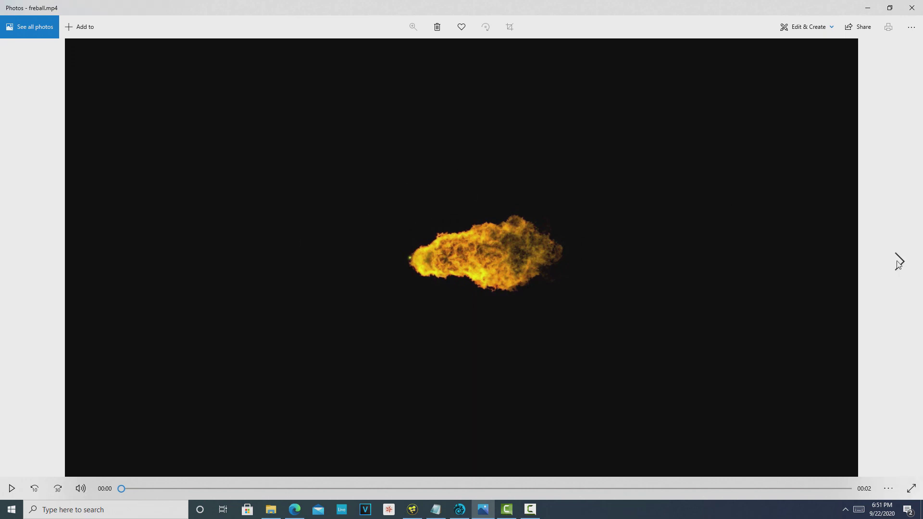
click(887, 263)
click(887, 264)
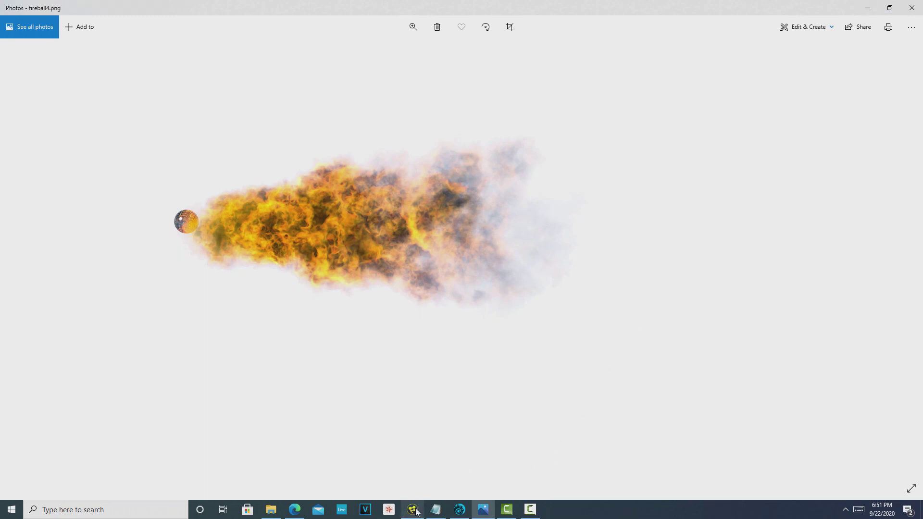
mouse_move(417, 512)
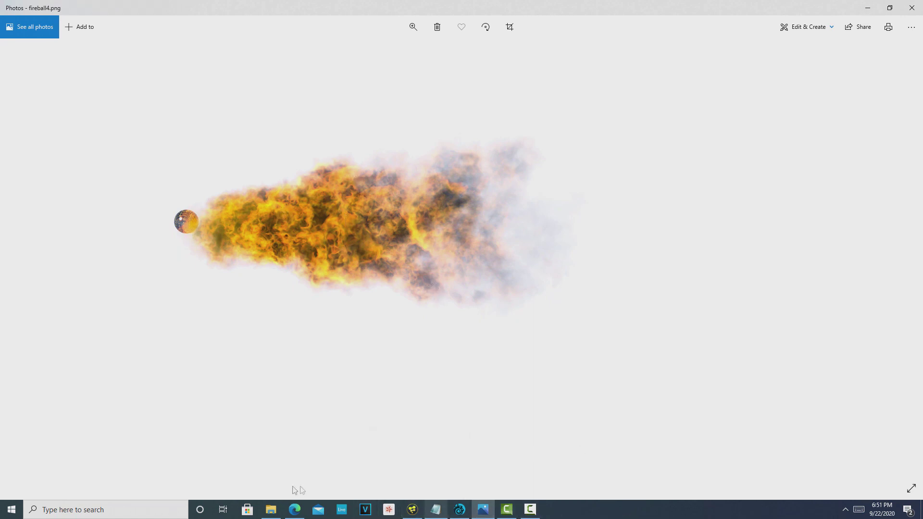
click(459, 505)
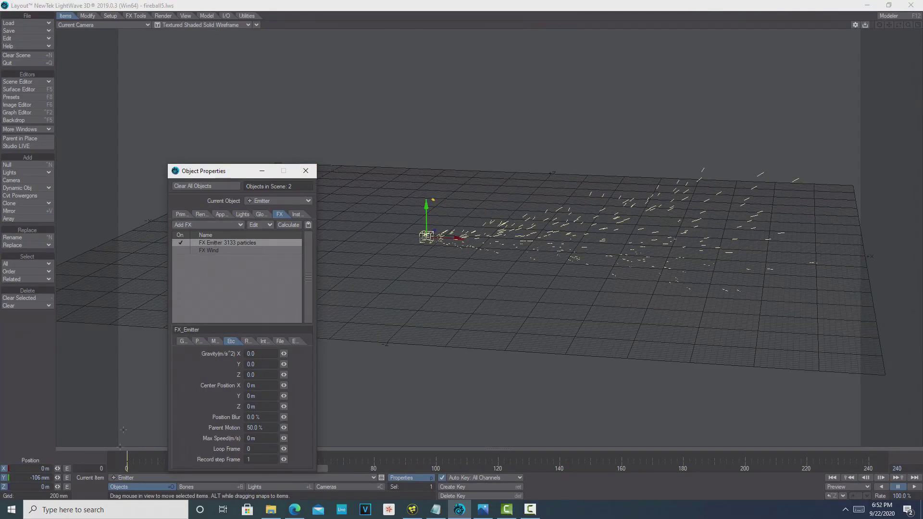
Step: Enable the FX Wind effect and switch the viewport to a live VPR render
click(182, 251)
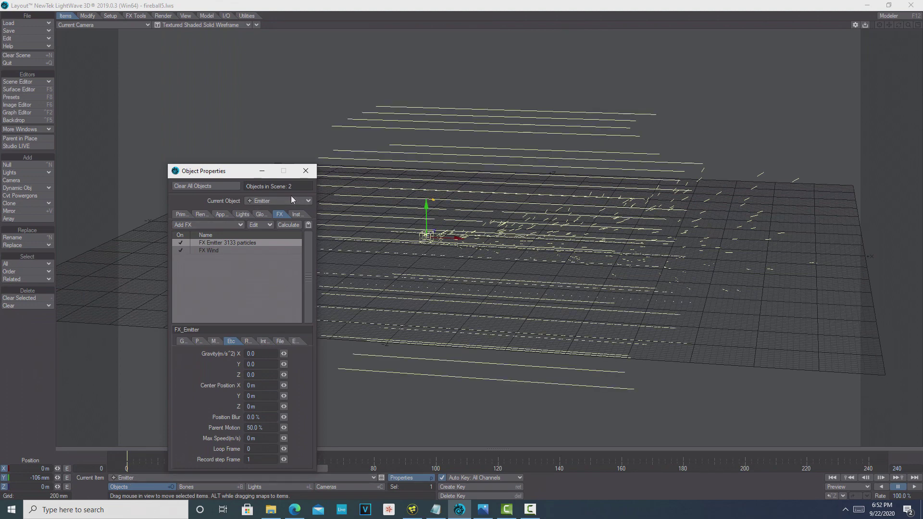
drag(223, 171, 207, 102)
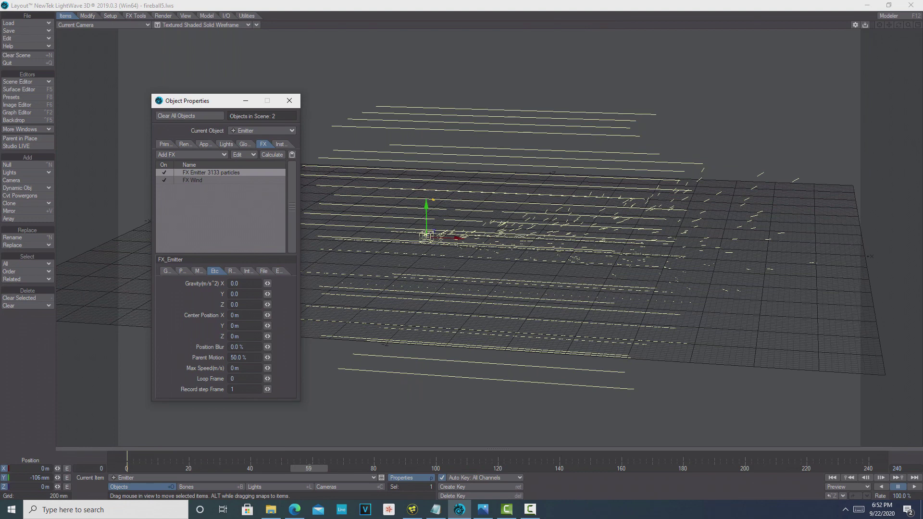
click(247, 25)
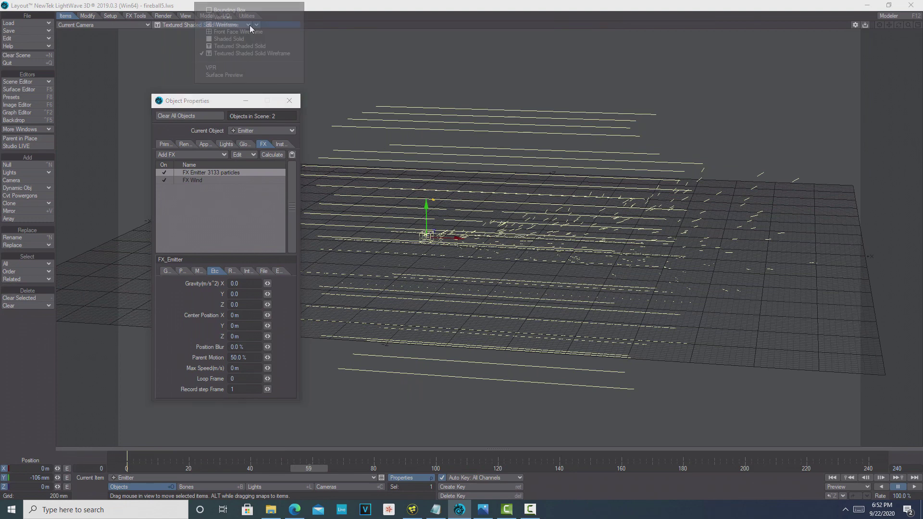
click(235, 67)
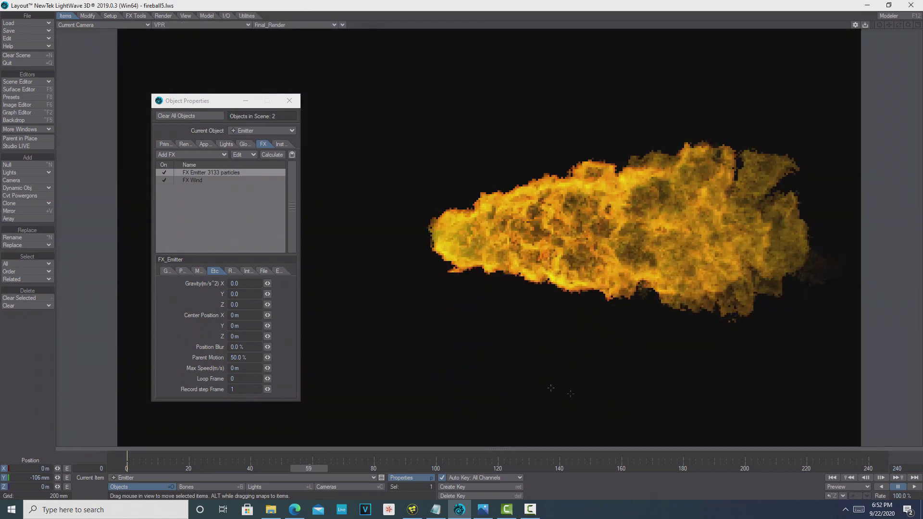
Step: Recalculate the particle dynamics with FX Wind and show its settings
click(202, 179)
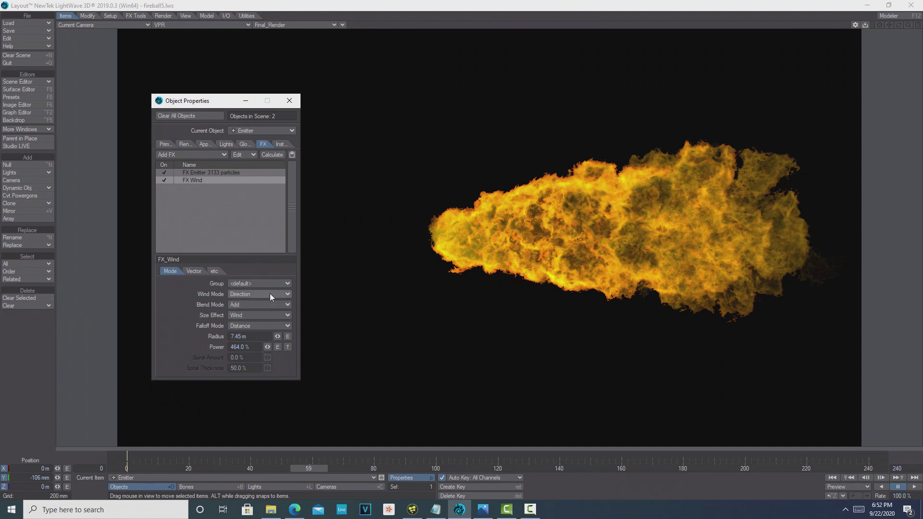
click(273, 155)
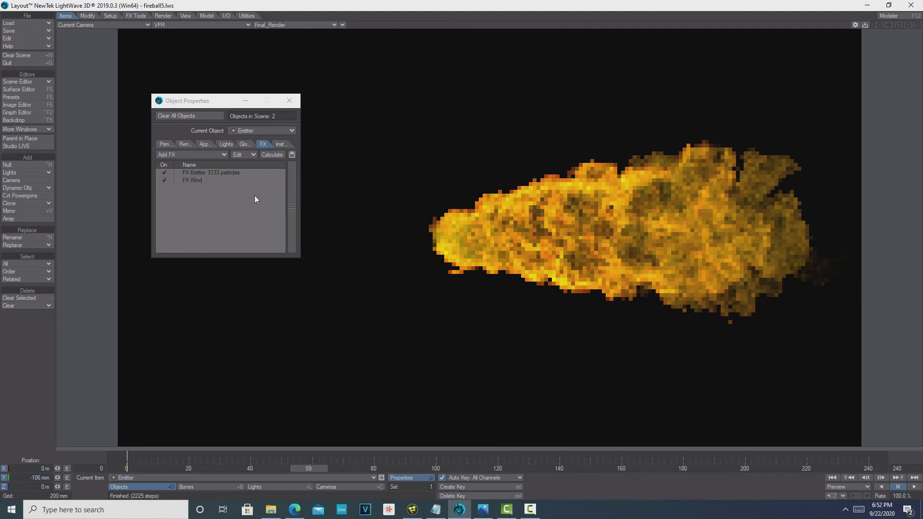
click(202, 182)
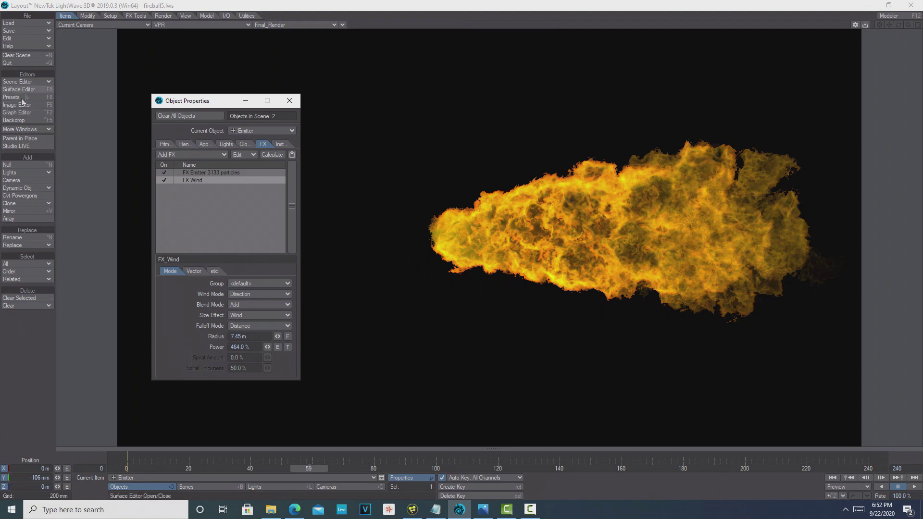
Step: Enable Gradient Backdrop in the Backdrop settings for a blue gradient behind the fireball
click(19, 121)
click(185, 269)
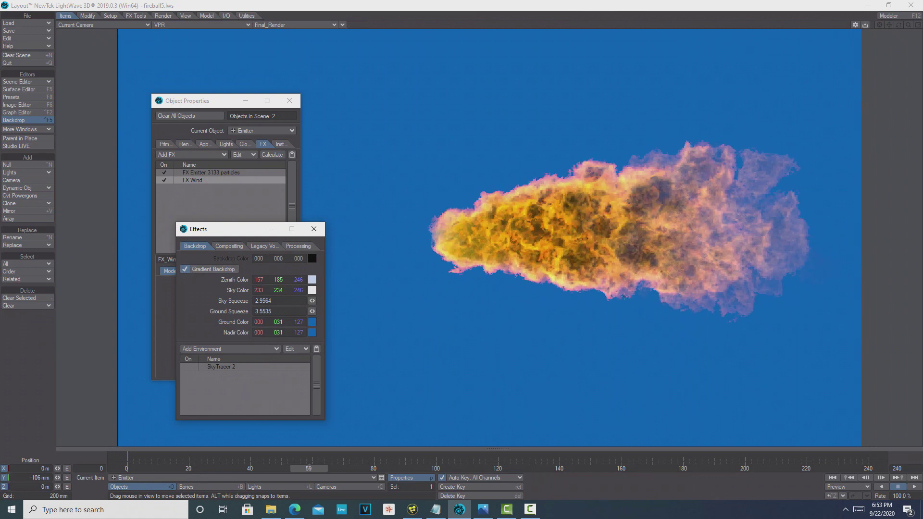
click(314, 228)
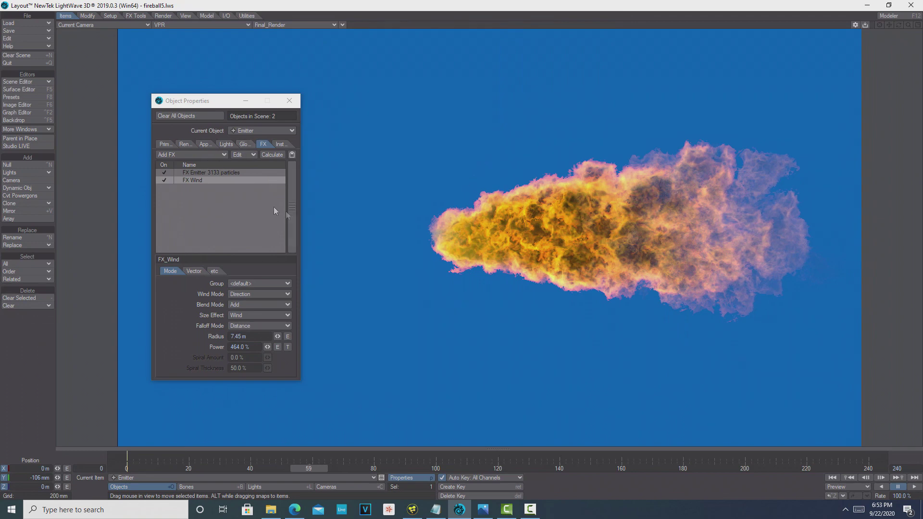
Step: Set FX_Wind's Blend Mode to Heavy Wind and recalculate the particles
click(287, 304)
click(287, 324)
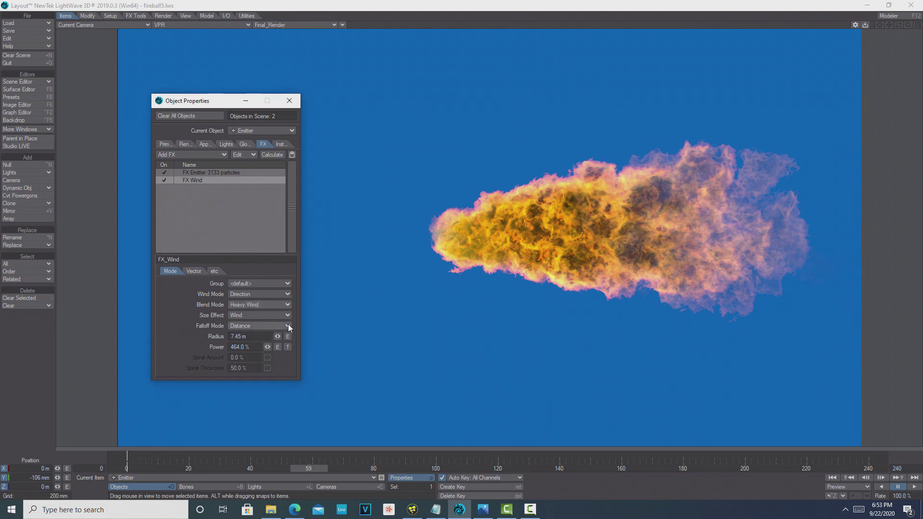
click(271, 155)
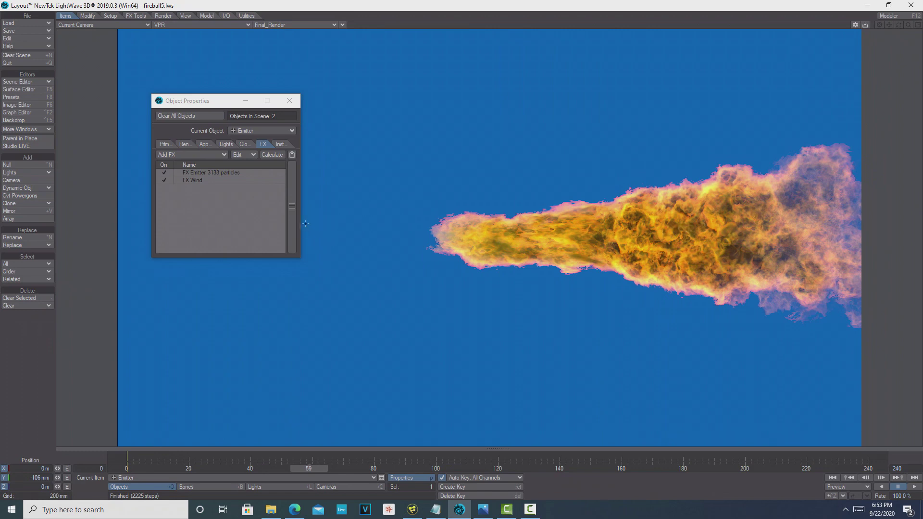
click(26, 122)
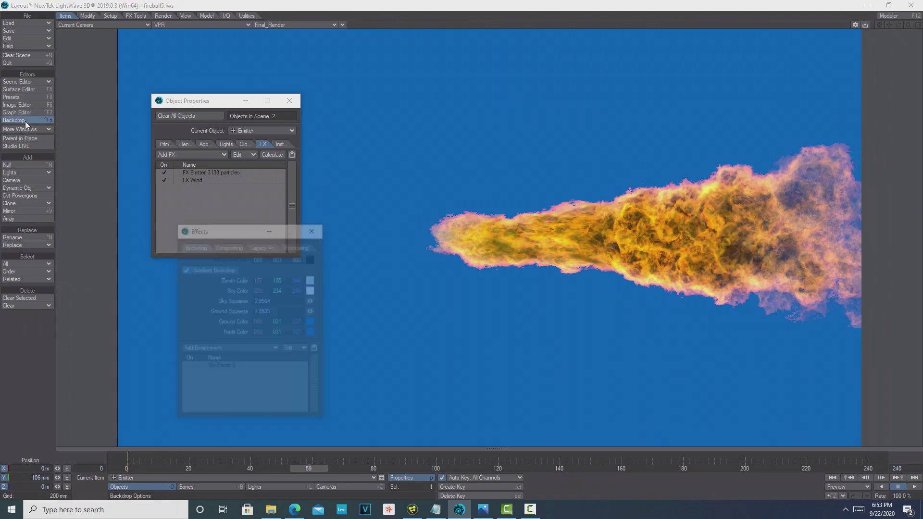
Step: Open HyperVoxels 3.0 from Legacy Volumetrics and show the Emitter's Shading settings
click(261, 246)
double_click(233, 276)
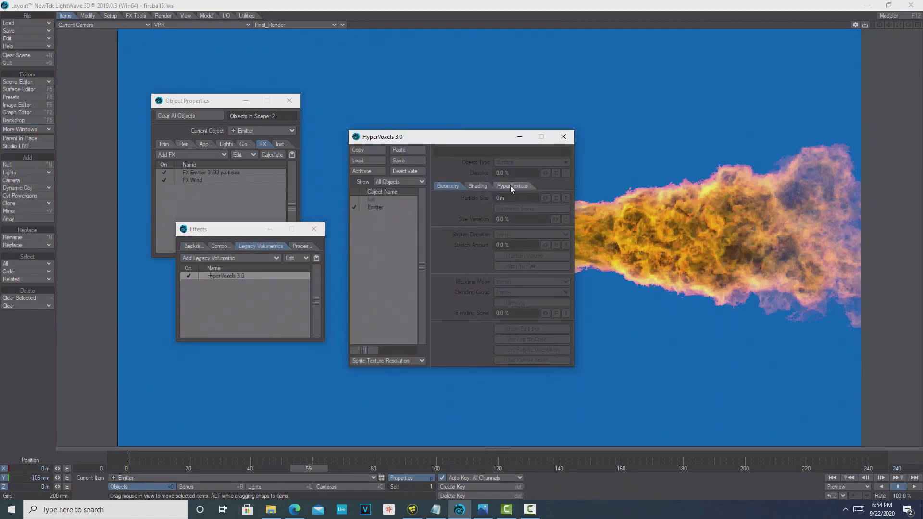
click(372, 207)
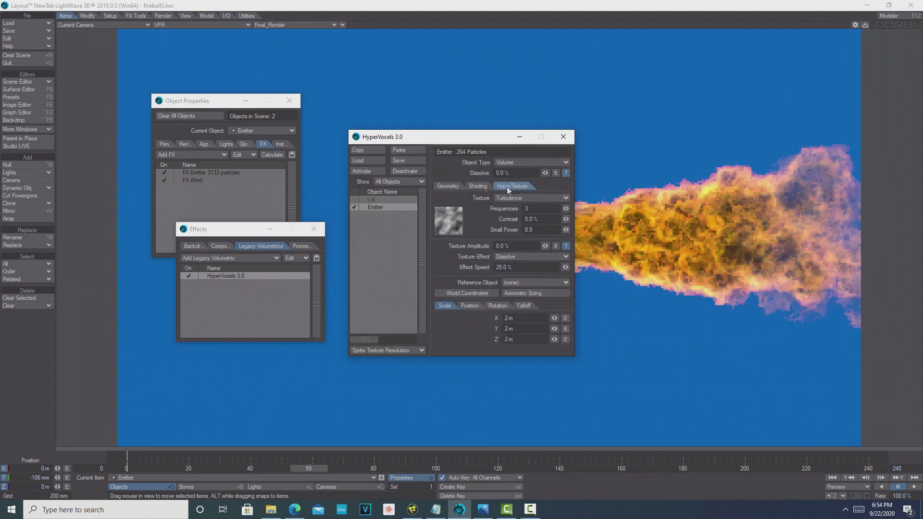
click(476, 187)
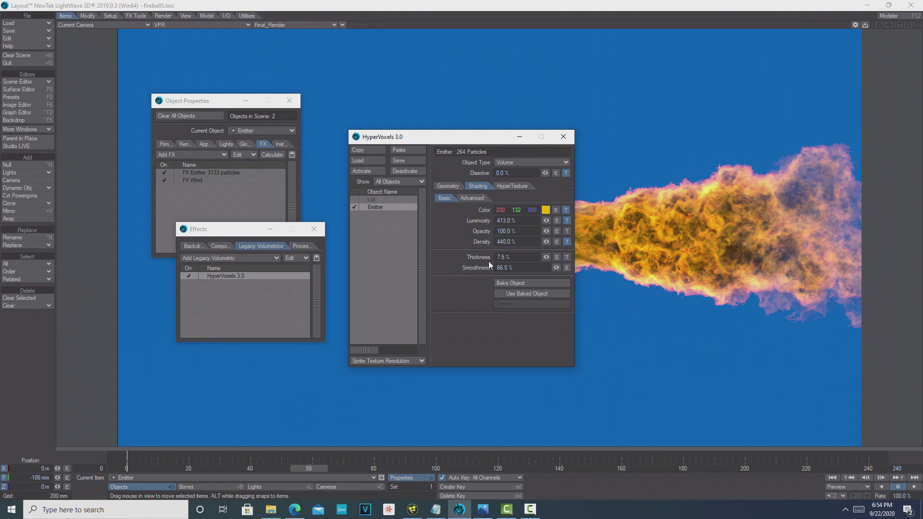
Step: Try several fire Thickness values before settling at 6.5%
drag(546, 258, 539, 258)
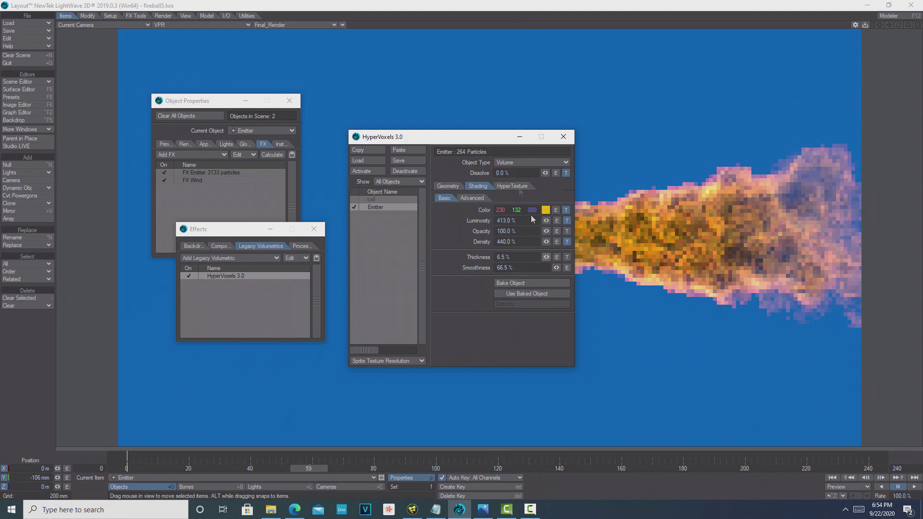
drag(480, 142, 375, 143)
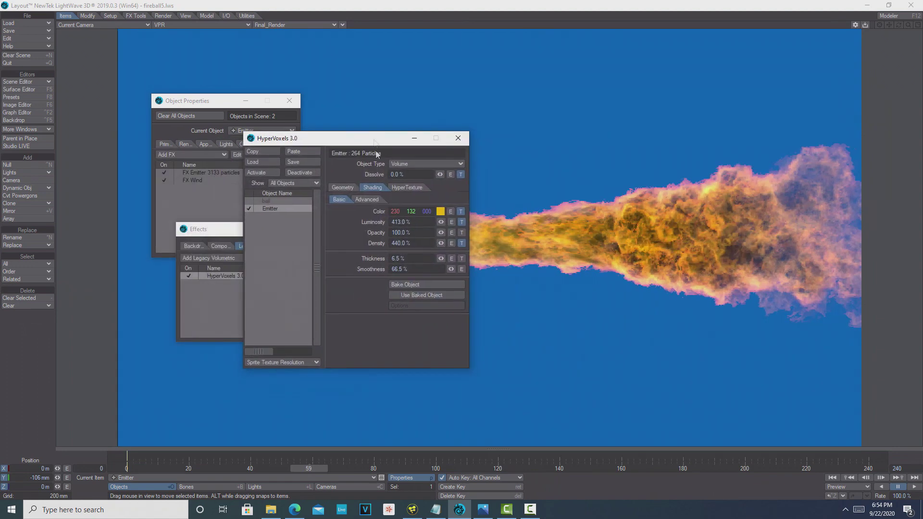
drag(441, 258, 471, 258)
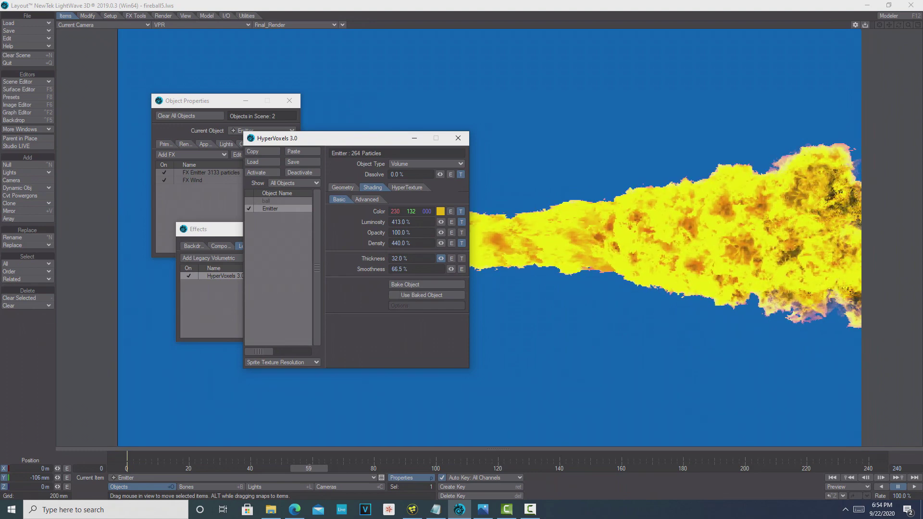
mouse_move(441, 258)
mouse_down()
mouse_move(423, 258)
mouse_move(443, 259)
mouse_up()
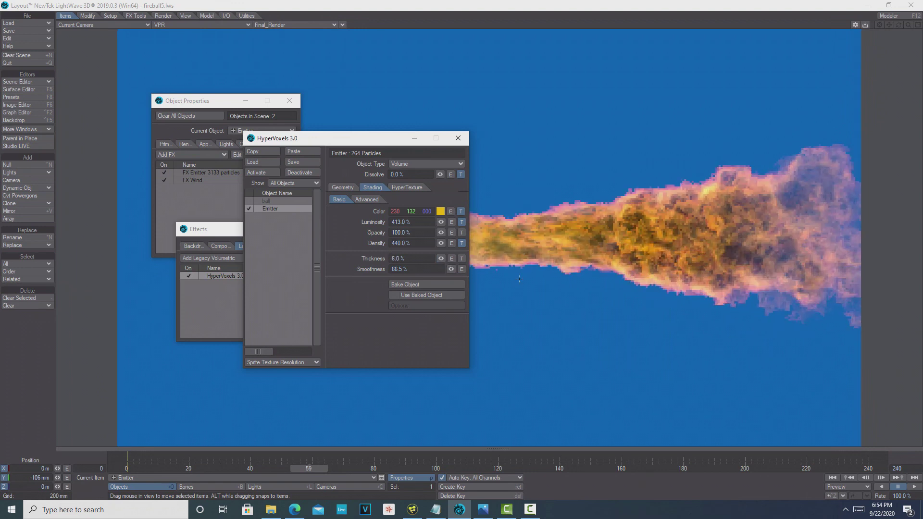
drag(441, 258, 442, 258)
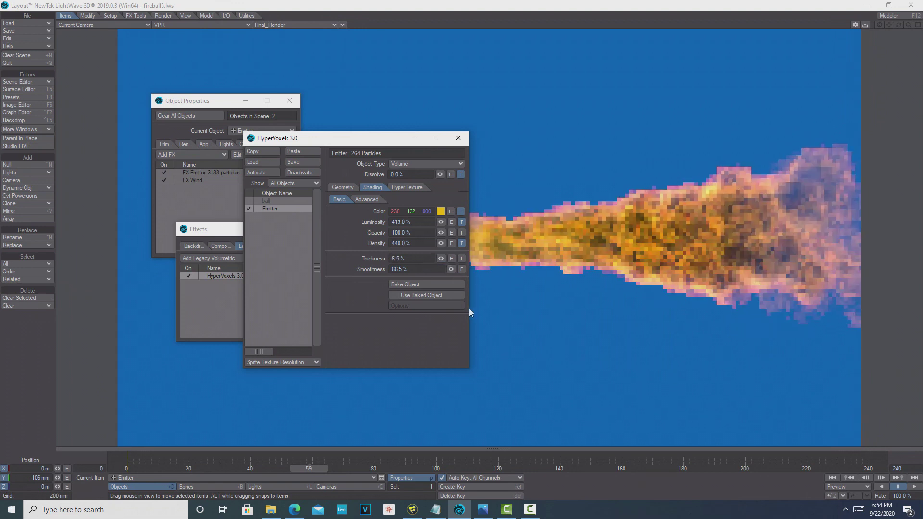